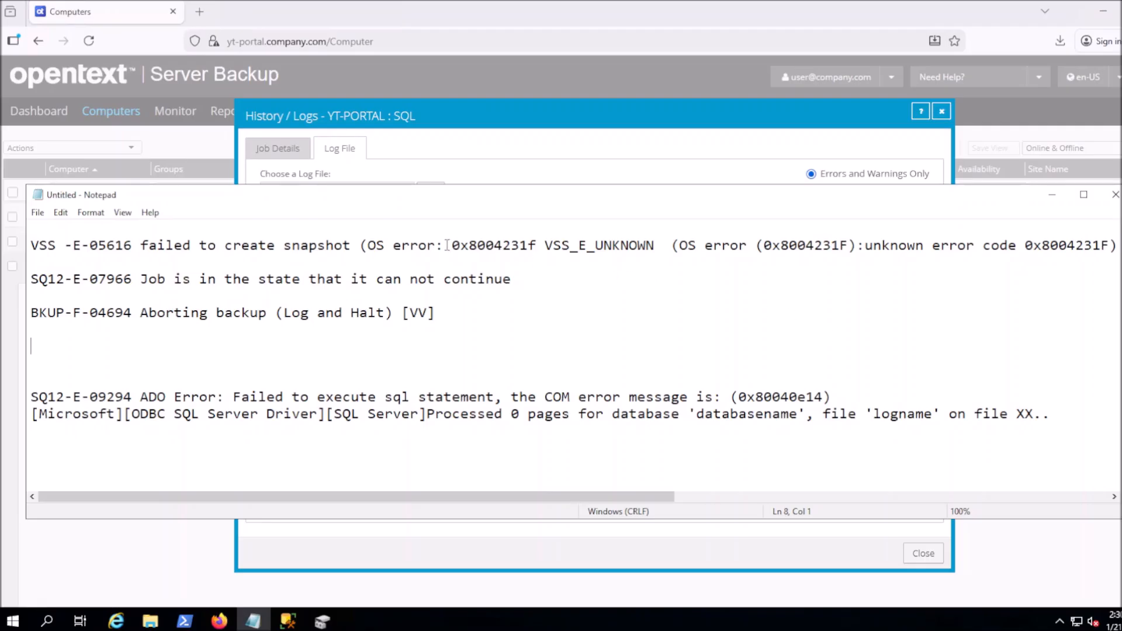
Examine the snapshot error code, VSS_E_UNKNOWN and the ADO COM error code in the Notepad error list
{"action": "left_click_drag", "start_coordinate": [451, 244], "coordinate": [535, 248]}
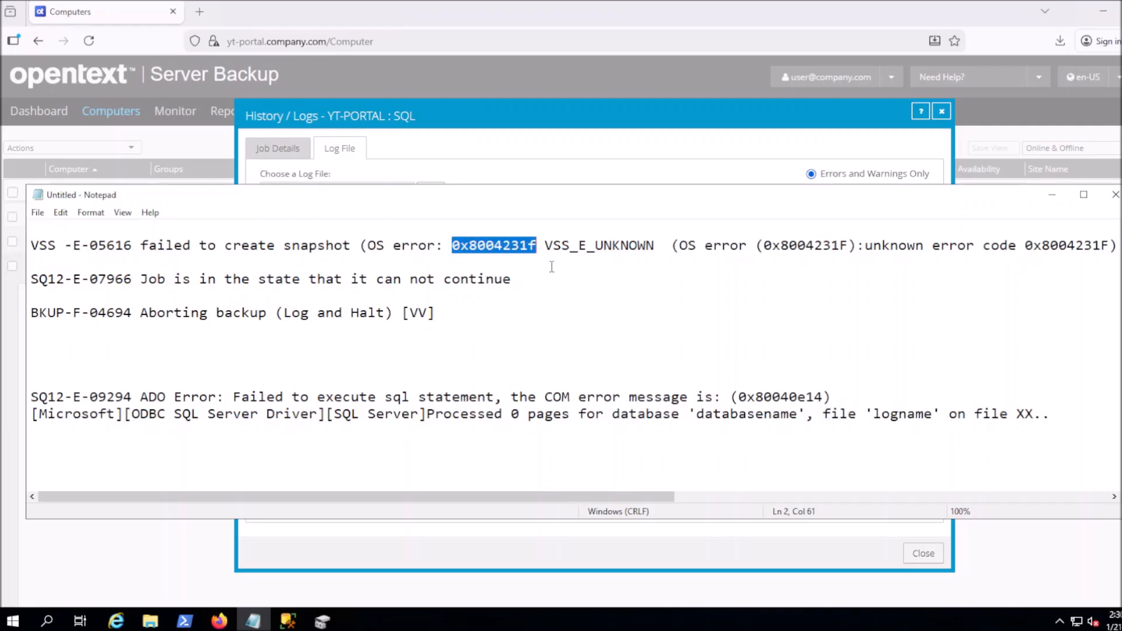
{"action": "left_click_drag", "start_coordinate": [547, 245], "coordinate": [653, 246]}
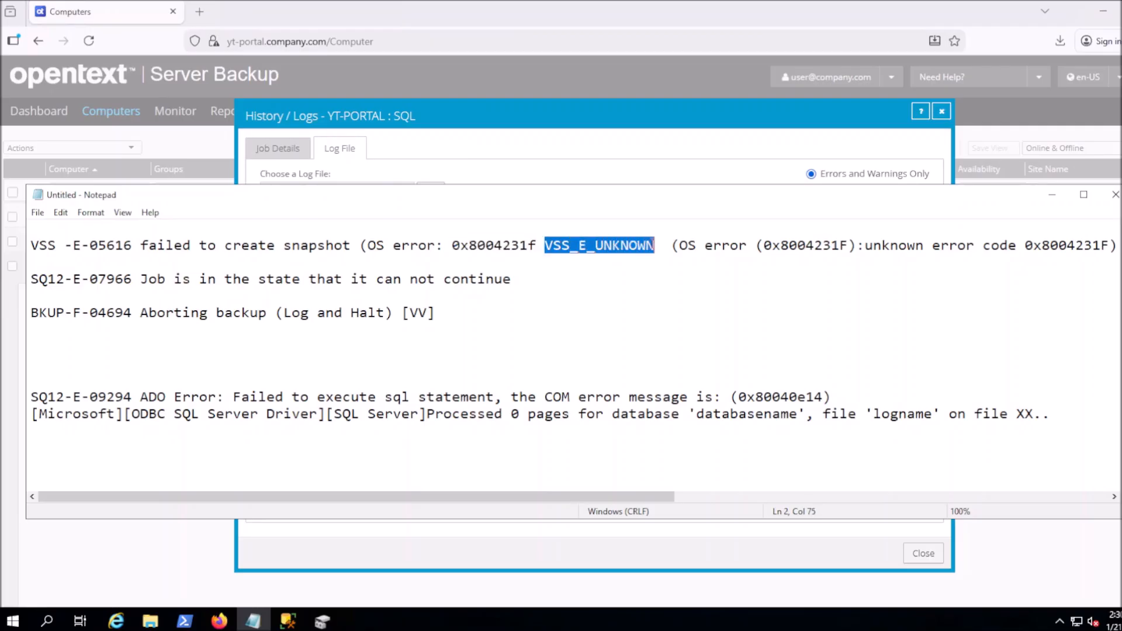
{"action": "left_click", "coordinate": [692, 251]}
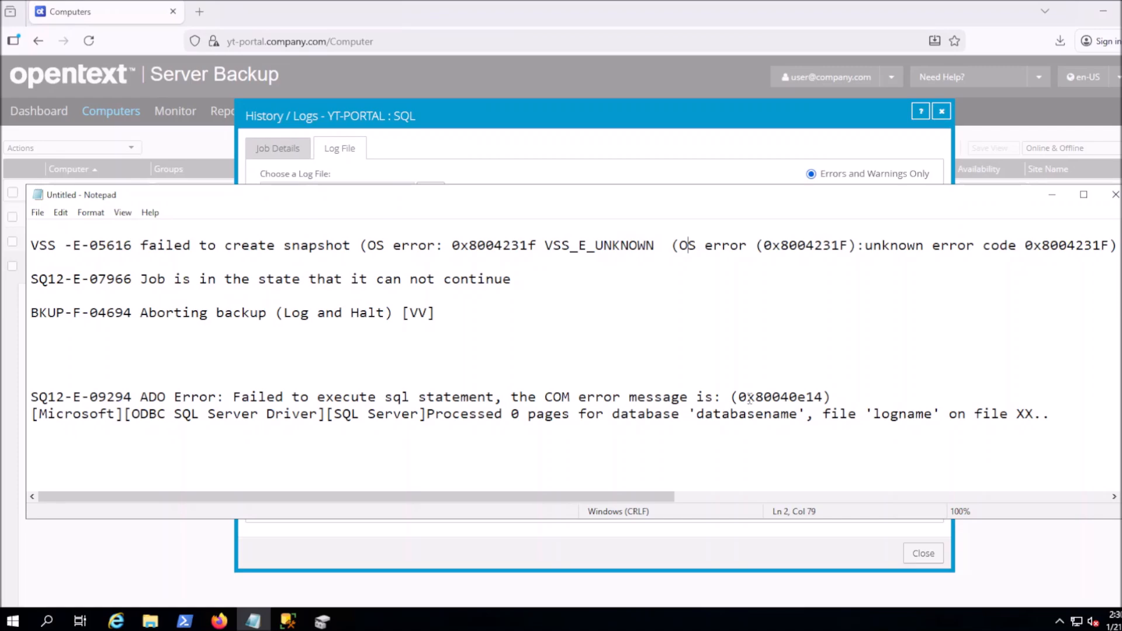
{"action": "left_click_drag", "start_coordinate": [738, 398], "coordinate": [821, 394]}
{"action": "left_click", "coordinate": [69, 345]}
Reopen the history logs of YT-PORTAL's SQL job and inspect the errors in the 1/21/2026 2:24:27 PM backup log
{"action": "left_click", "coordinate": [941, 112]}
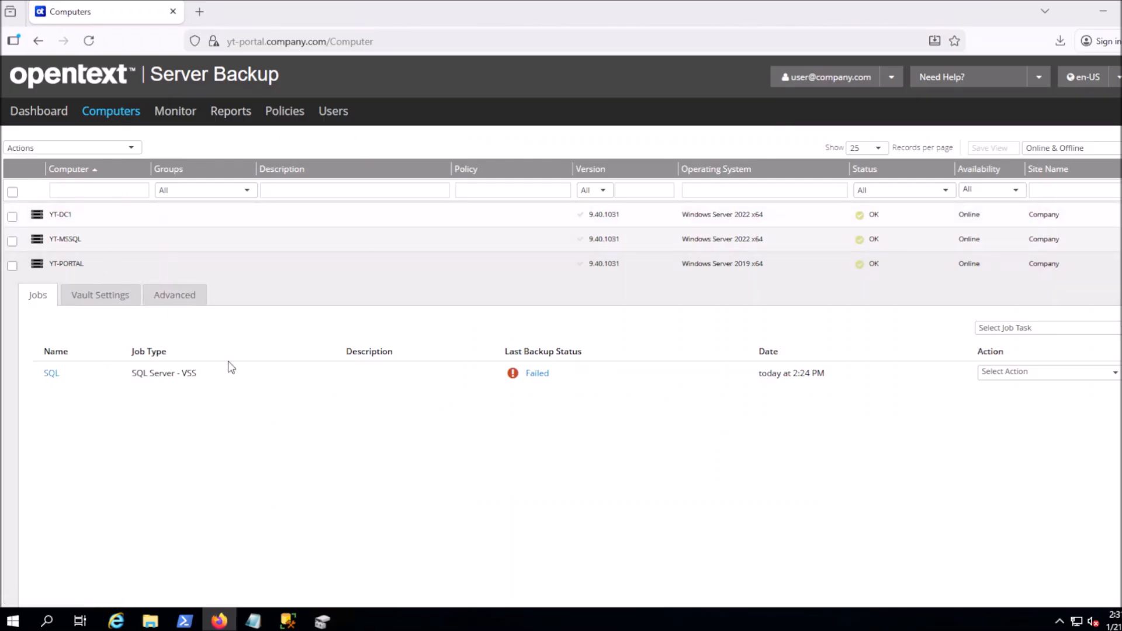
{"action": "left_click", "coordinate": [1020, 374]}
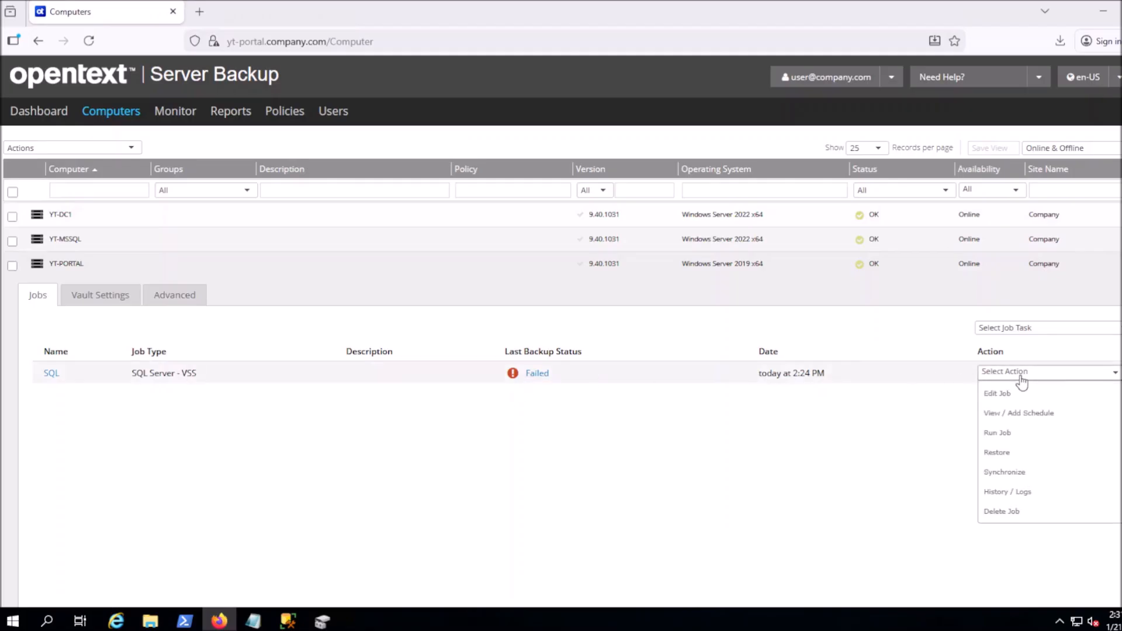
{"action": "left_click", "coordinate": [1024, 493]}
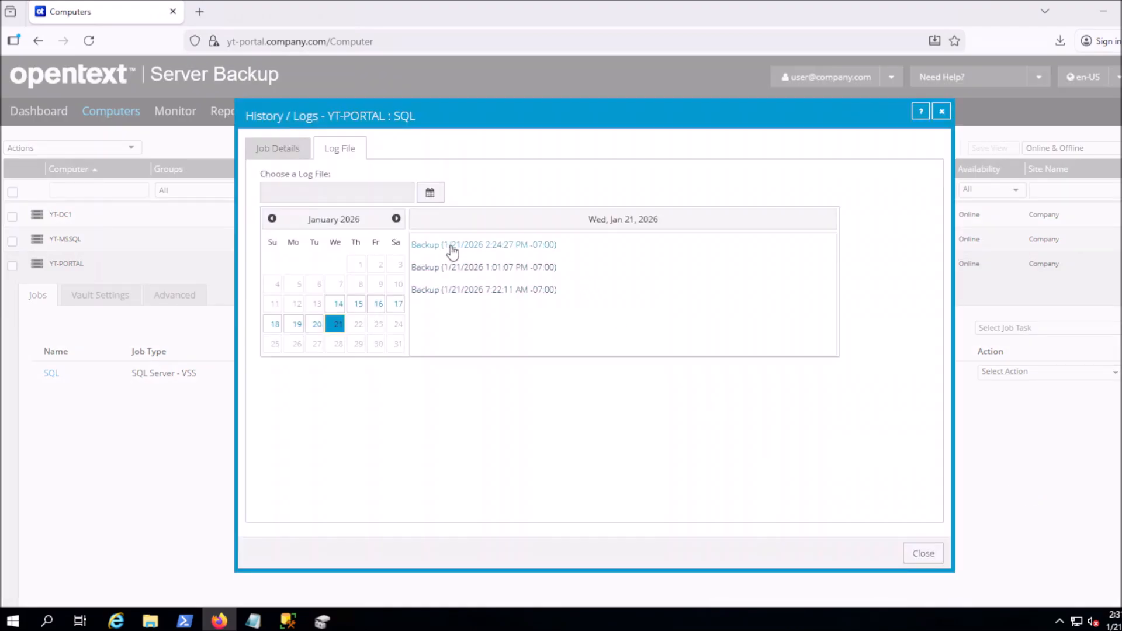
{"action": "left_click", "coordinate": [452, 252]}
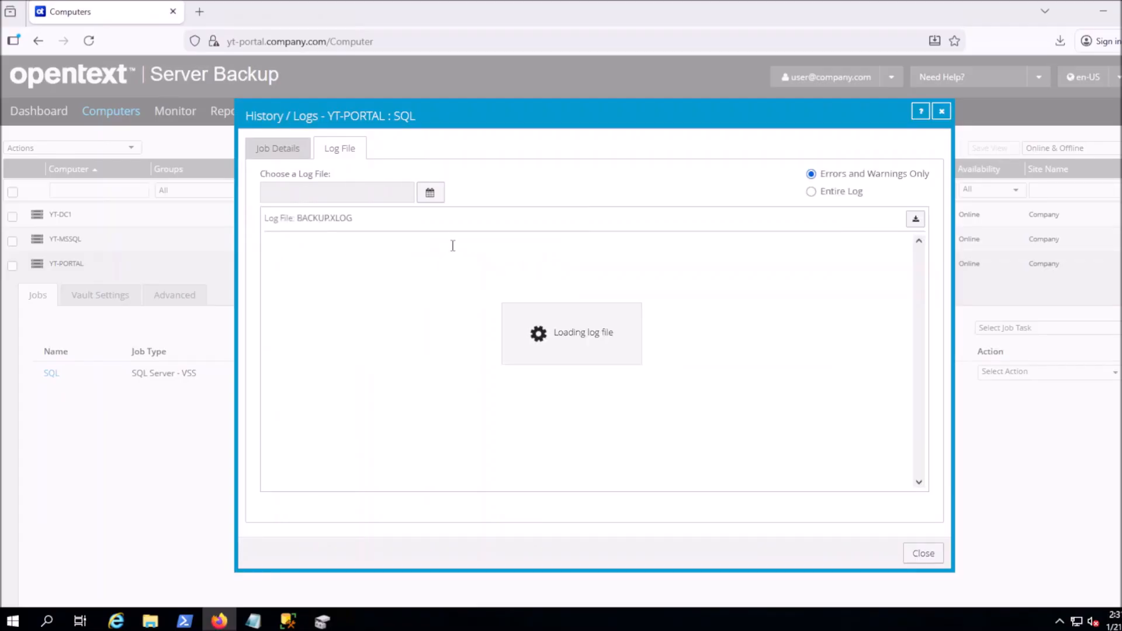
{"action": "left_click_drag", "start_coordinate": [391, 242], "coordinate": [709, 283]}
{"action": "left_click", "coordinate": [712, 287]}
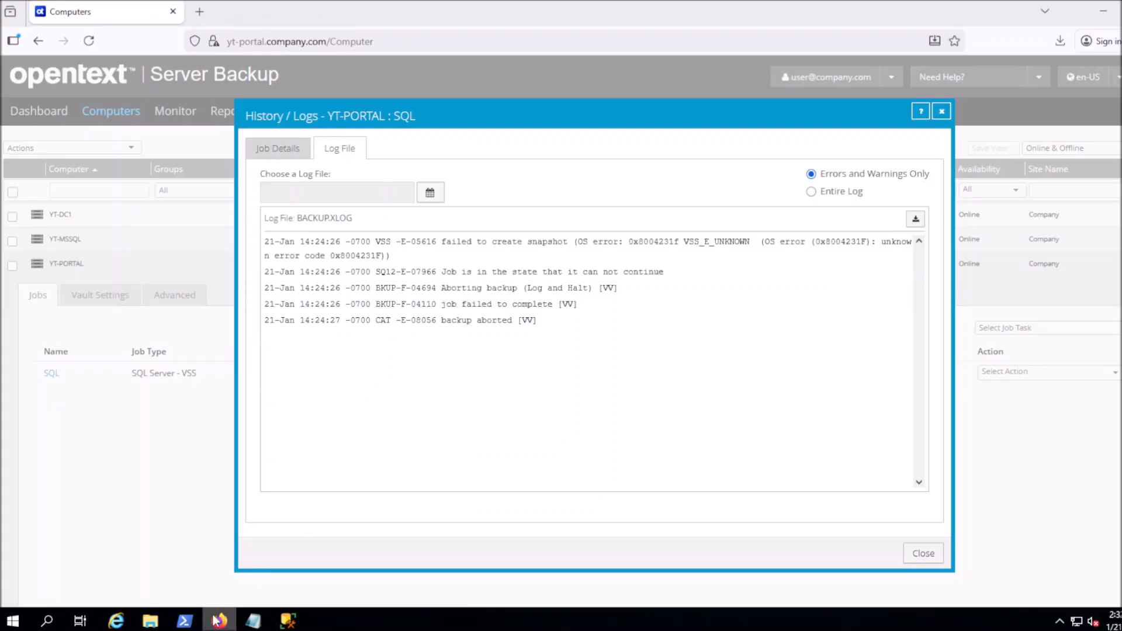
Switch to a maximized PowerShell window, run "vssadmin list writers" and check the last writer's state
{"action": "left_click", "coordinate": [184, 621]}
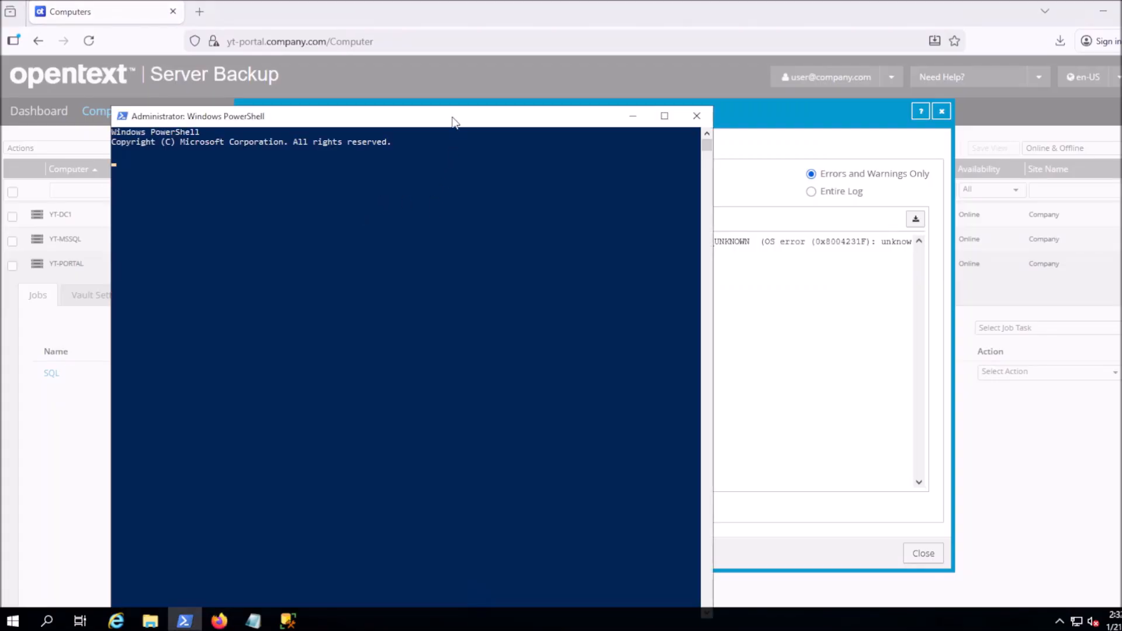
{"action": "double_click", "coordinate": [452, 120]}
{"action": "type", "text": "vssadmin list writers"}
{"action": "key", "text": "Return"}
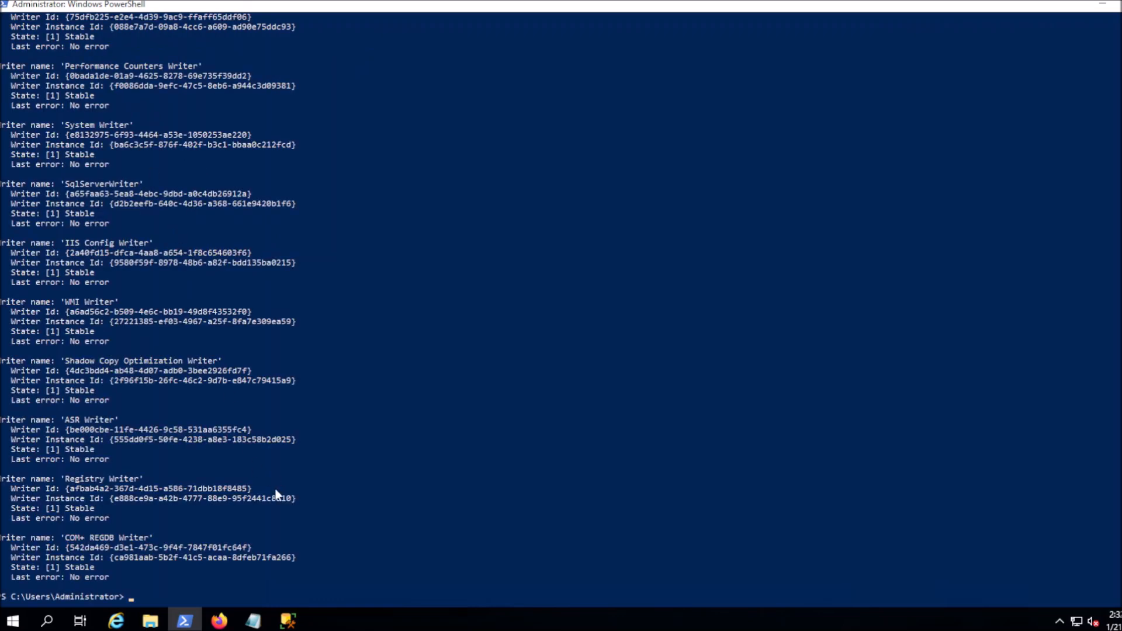
{"action": "left_click_drag", "start_coordinate": [98, 568], "coordinate": [15, 574]}
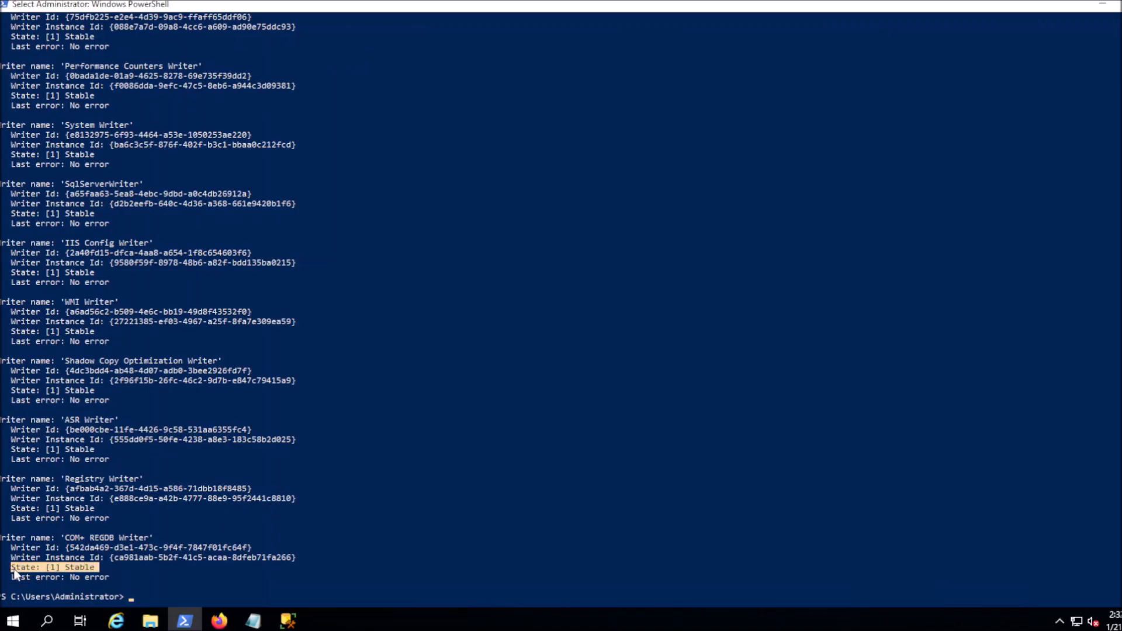
{"action": "left_click", "coordinate": [174, 565]}
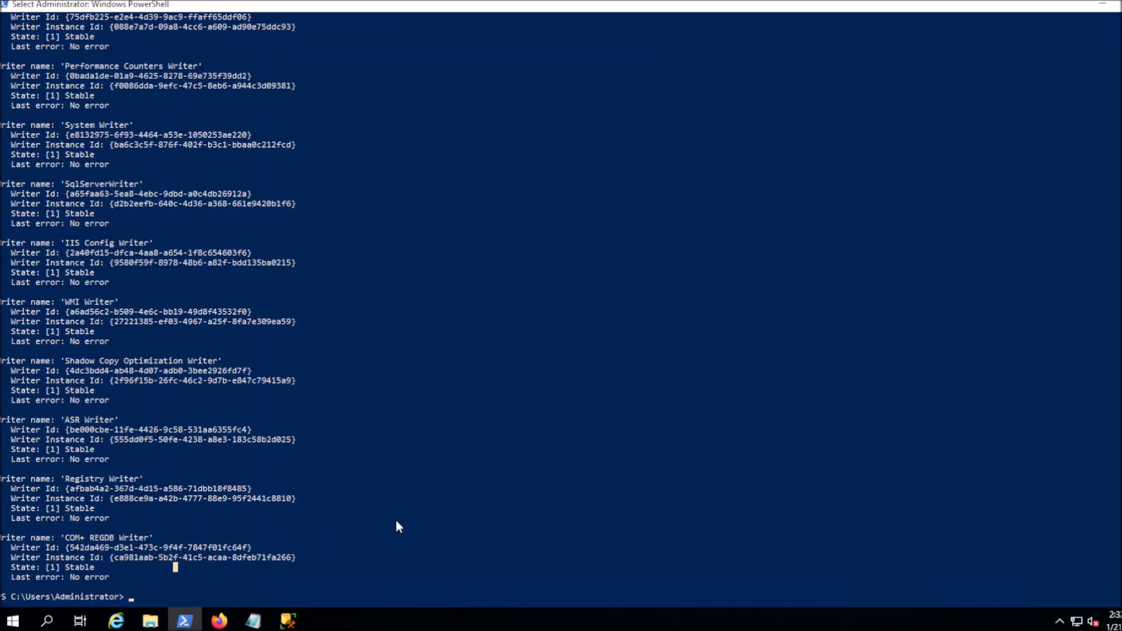
Filter the VSS writer list to its state lines with "vssadmin list writers | findstr State"
{"action": "key", "text": "Up"}
{"action": "type", "text": "| findstr State"}
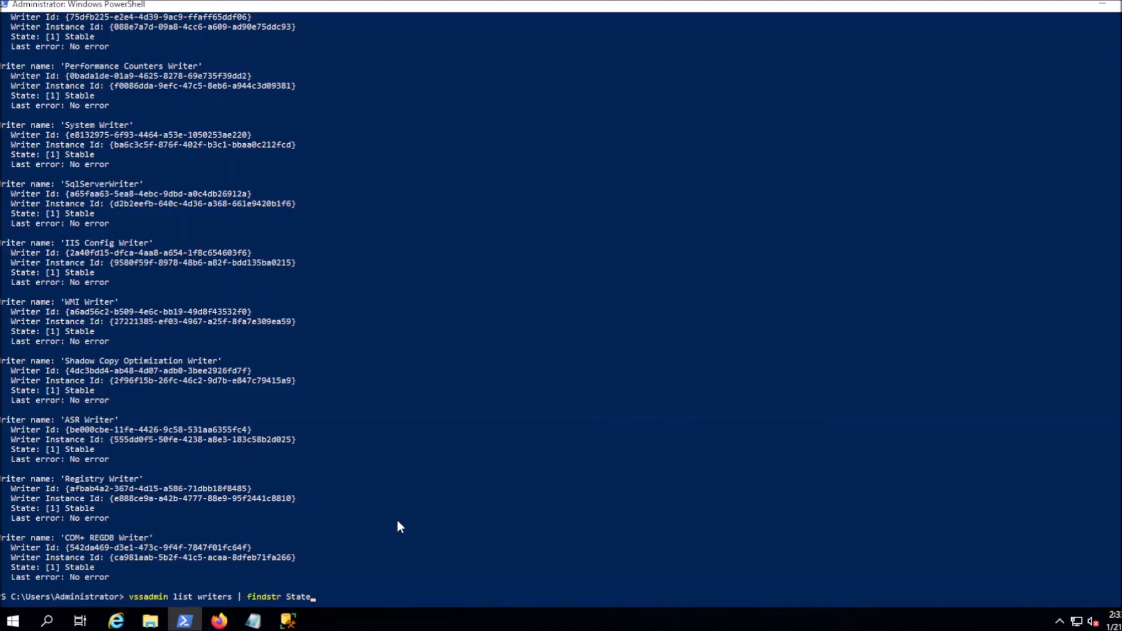
{"action": "key", "text": "Return"}
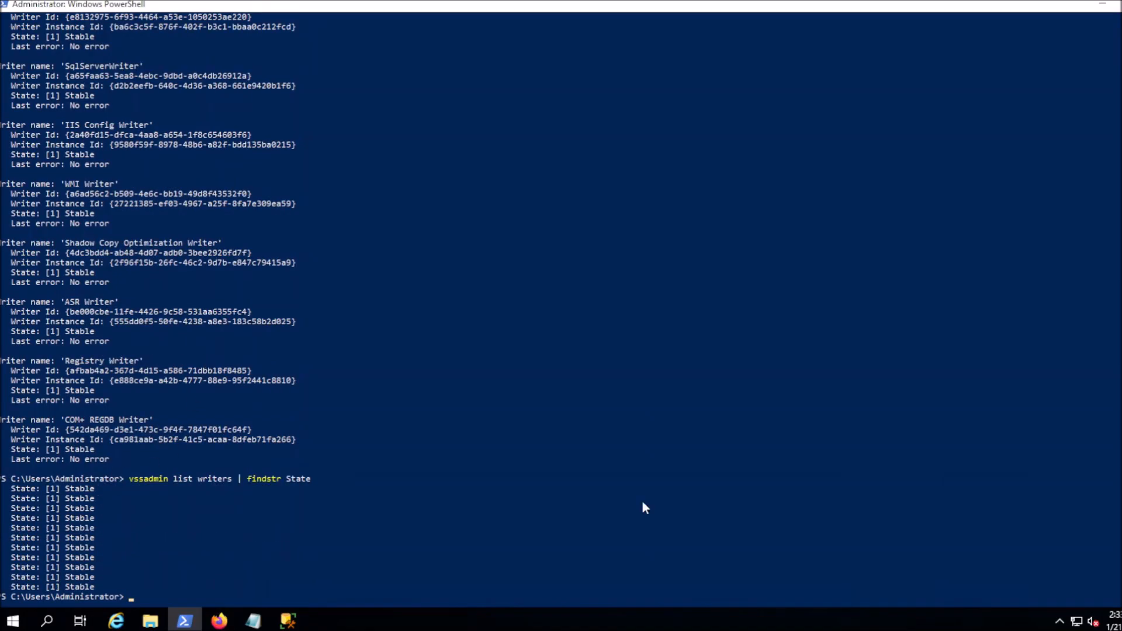
List the VSS providers and the existing shadow copies with "vssadmin list providers" and "vssadmin list shadows"
{"action": "type", "text": "vssadmin list providers"}
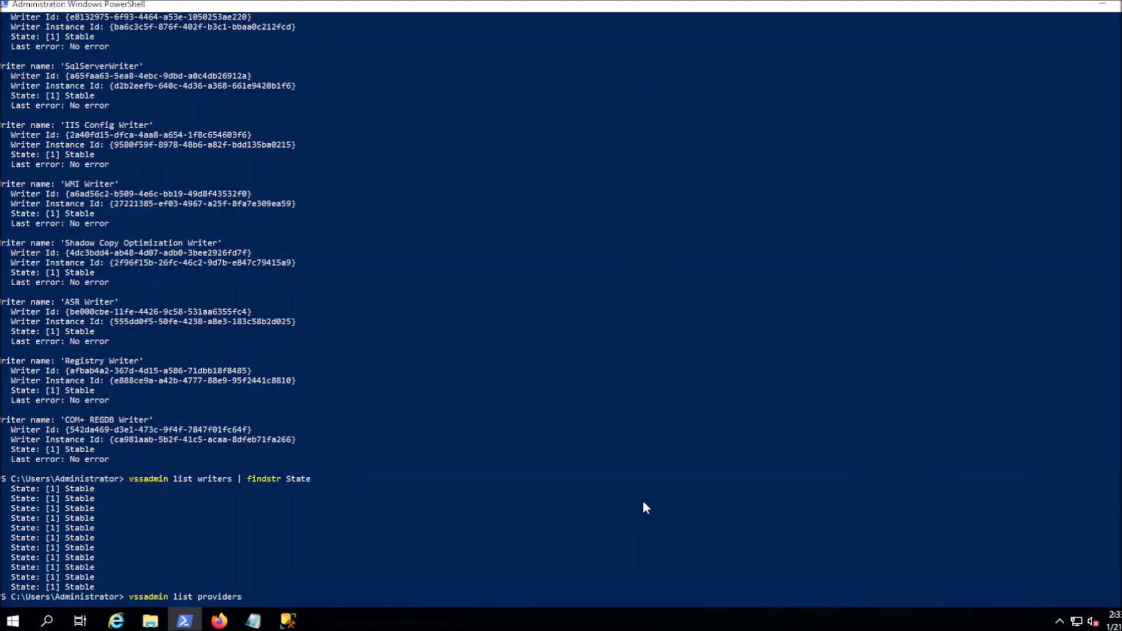
{"action": "key", "text": "Return"}
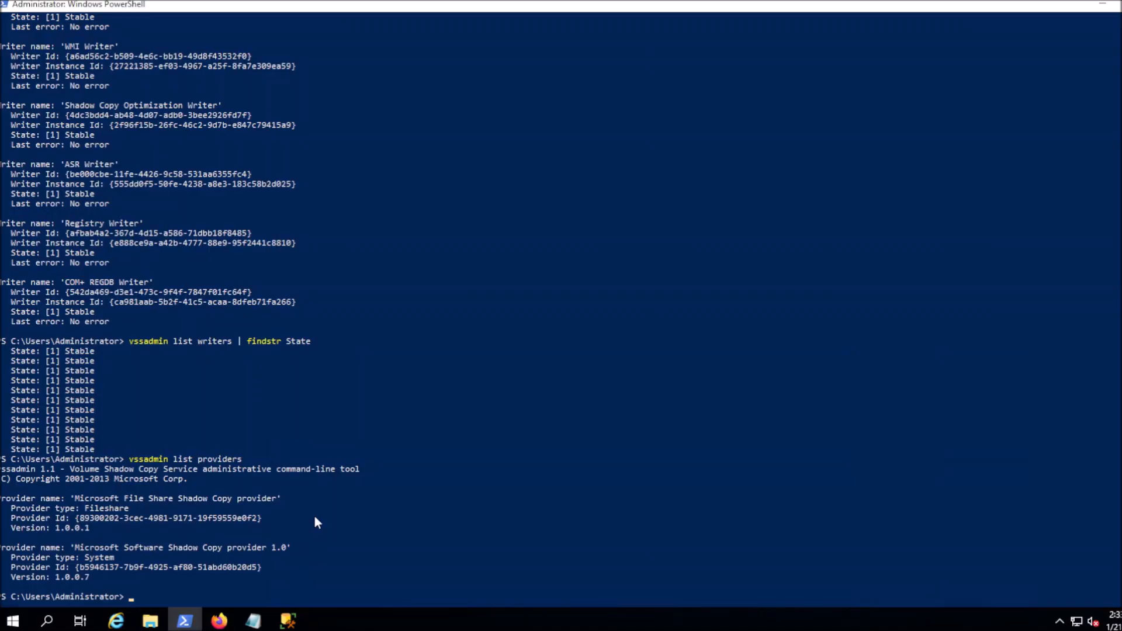
{"action": "type", "text": "vssadmin list"}
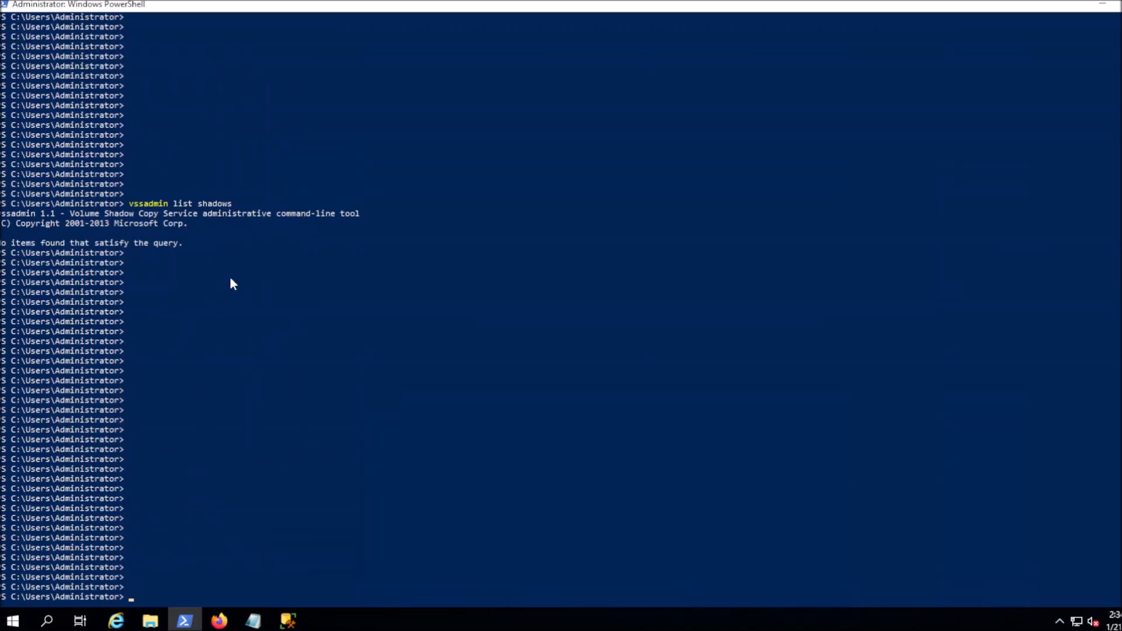
Launch Event Viewer with eventvwr.msc and examine the 2:24:26 PM Volsnap error in the Windows System log
{"action": "type", "text": "eventvwr.msc"}
{"action": "key", "text": "Return"}
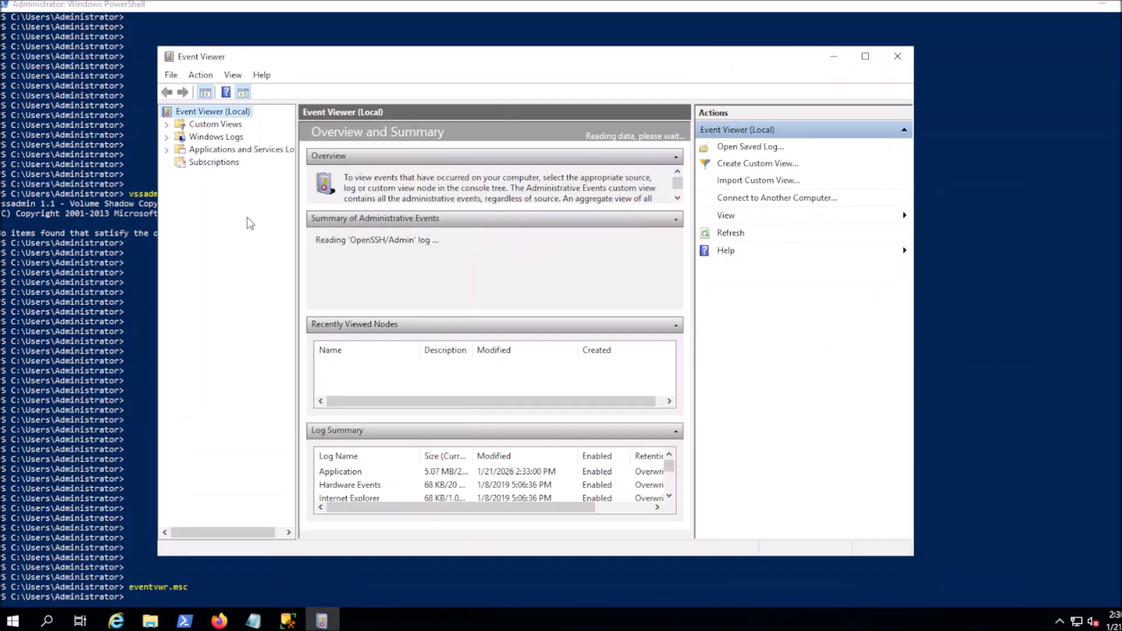
{"action": "left_click", "coordinate": [167, 137]}
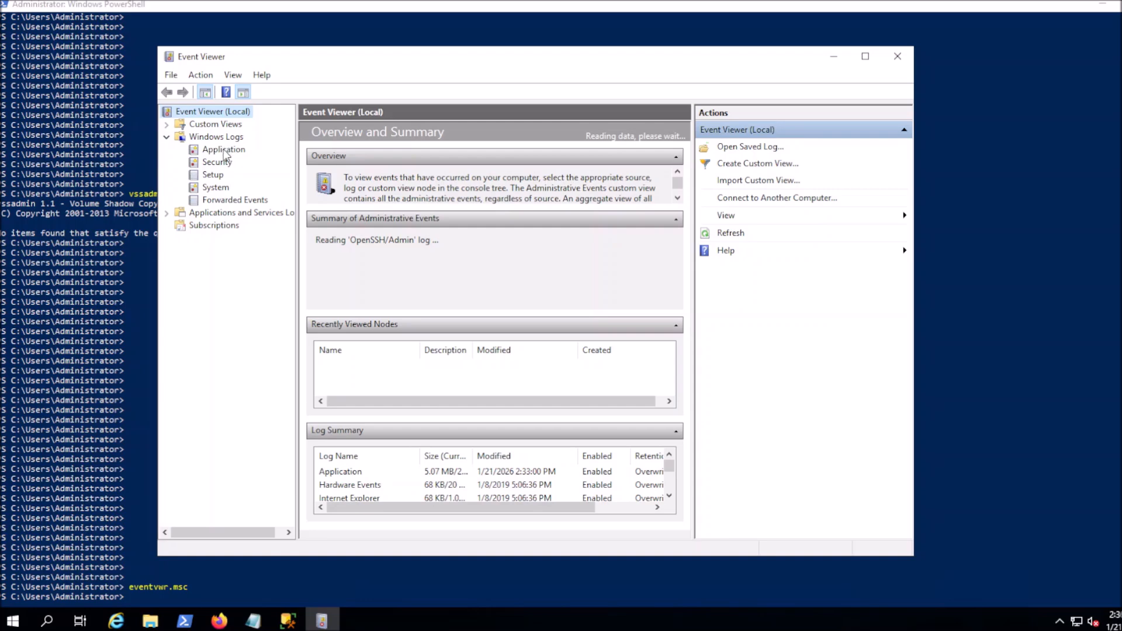
{"action": "left_click", "coordinate": [214, 187]}
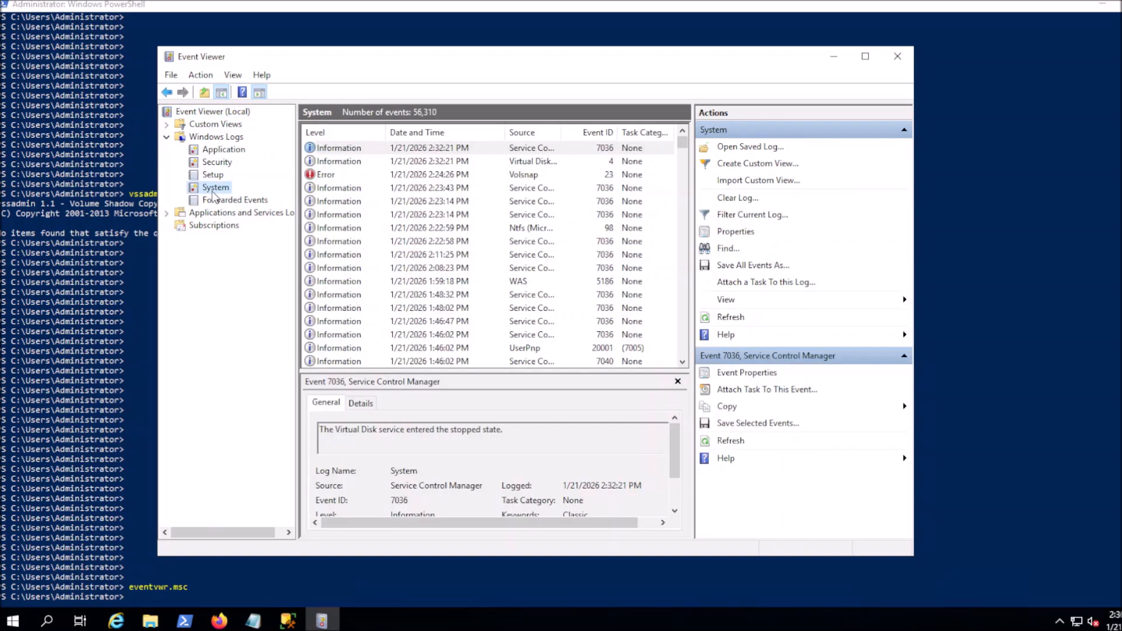
{"action": "left_click", "coordinate": [524, 175]}
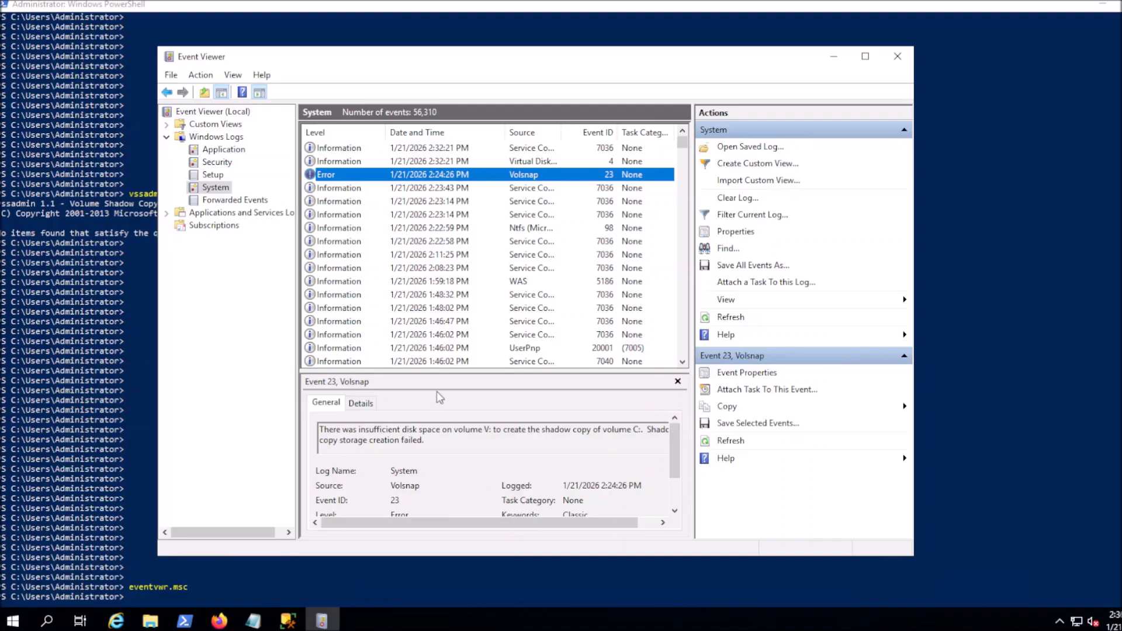
{"action": "left_click_drag", "start_coordinate": [320, 432], "coordinate": [440, 439]}
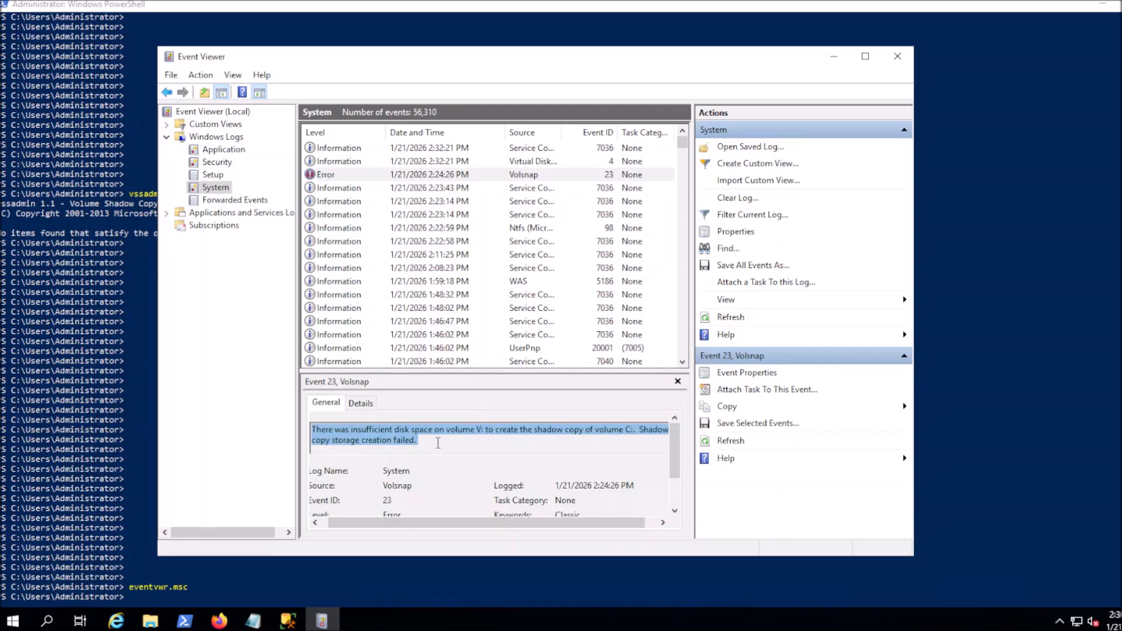
{"action": "left_click", "coordinate": [434, 443]}
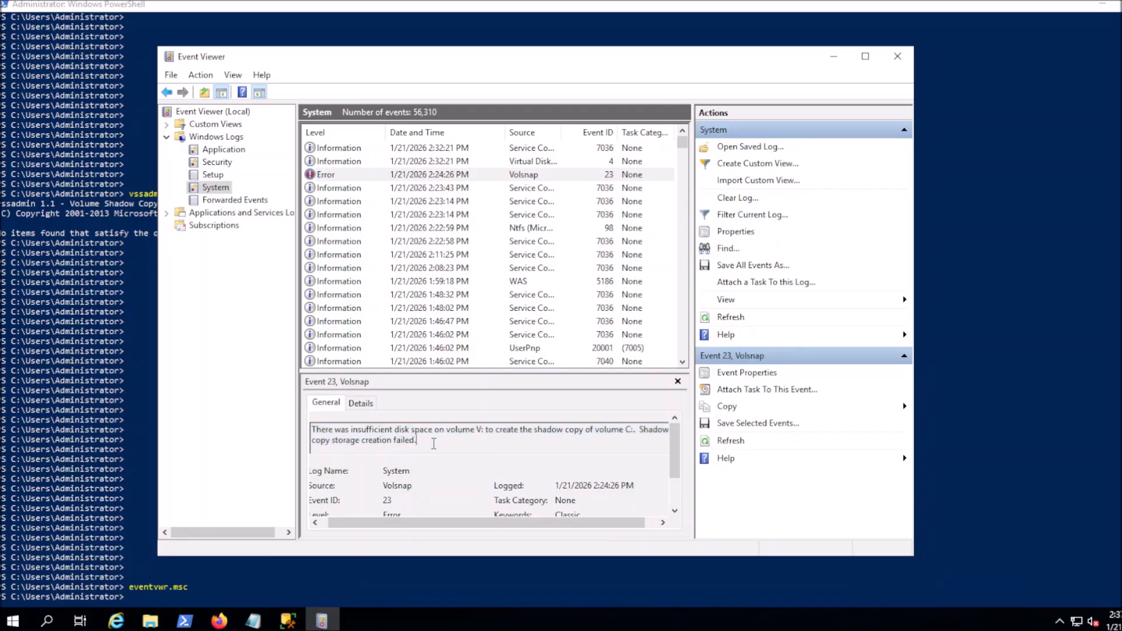
{"action": "left_click_drag", "start_coordinate": [393, 440], "coordinate": [482, 430]}
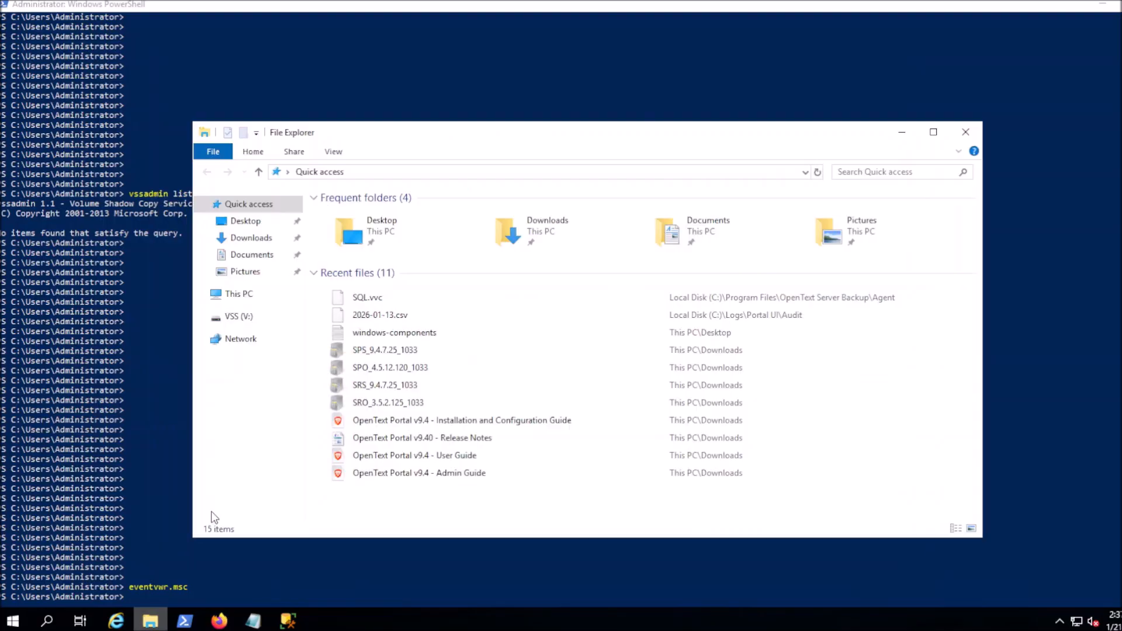
Open the shadow copy settings for volume C: from the Local Disk (C:) properties in File Explorer
{"action": "left_click", "coordinate": [239, 299]}
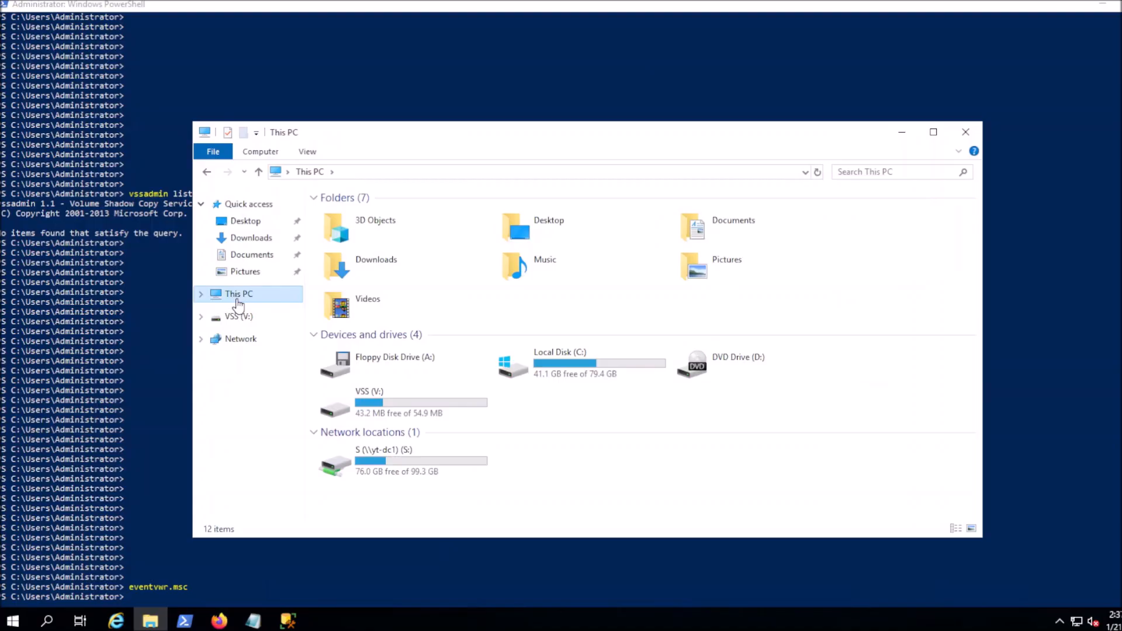
{"action": "left_click", "coordinate": [552, 371]}
{"action": "right_click", "coordinate": [553, 366]}
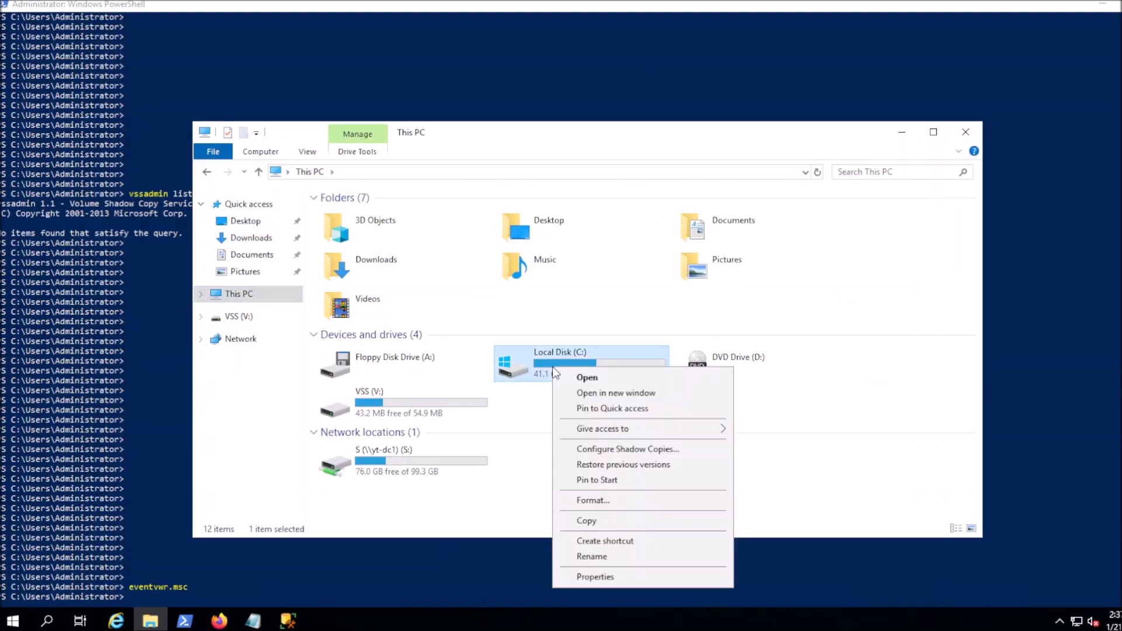
{"action": "left_click", "coordinate": [590, 579]}
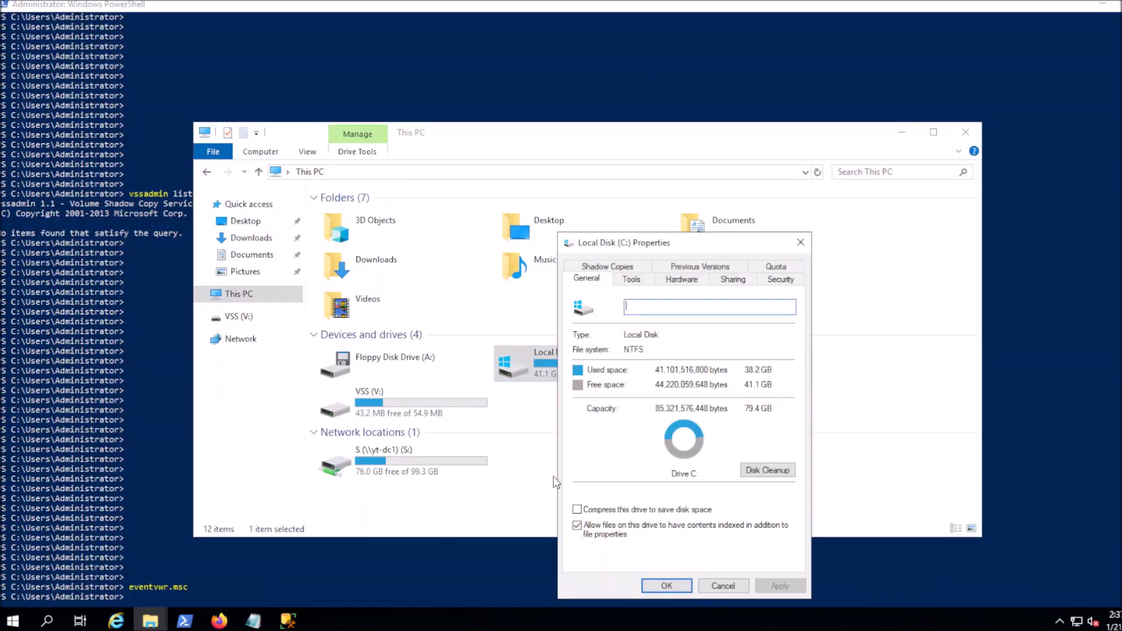
{"action": "left_click", "coordinate": [630, 268]}
{"action": "left_click_drag", "start_coordinate": [607, 242], "coordinate": [373, 95]}
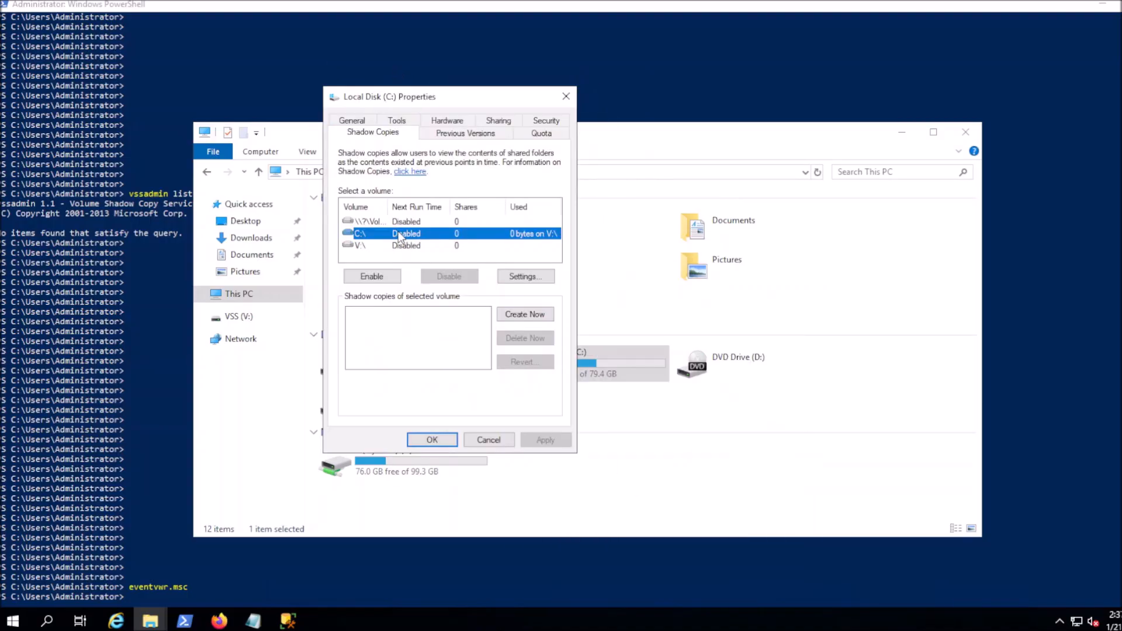
{"action": "left_click", "coordinate": [523, 277]}
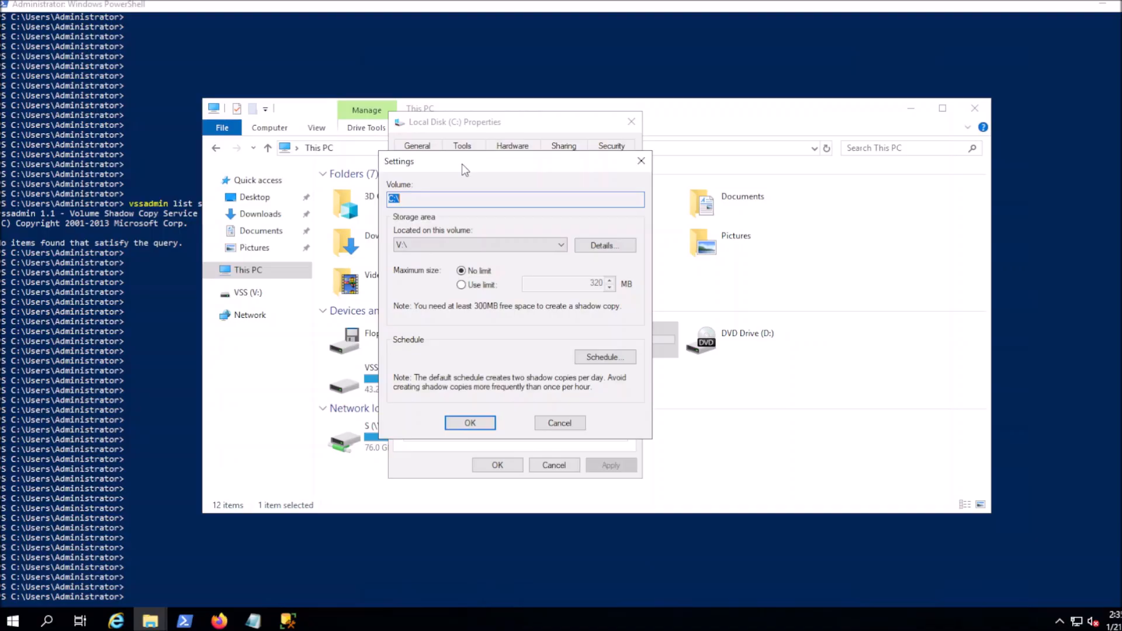
Place the shadow copy settings and the This PC window apart and check the free space on VSS (V:)
{"action": "left_click_drag", "start_coordinate": [461, 164], "coordinate": [234, 76]}
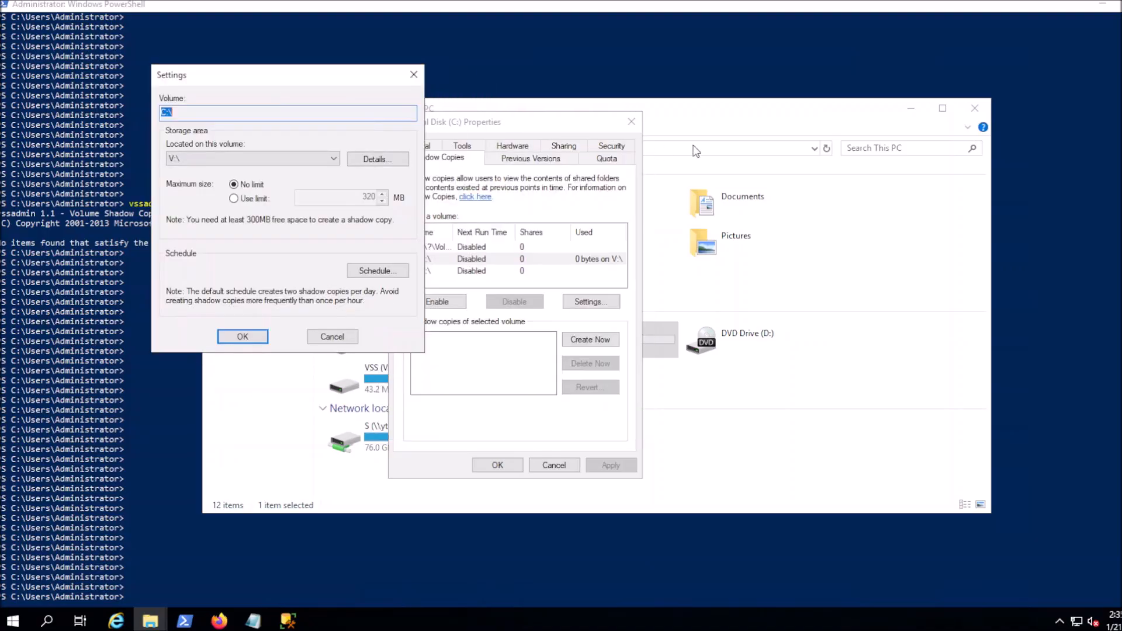
{"action": "left_click", "coordinate": [693, 123]}
{"action": "left_click_drag", "start_coordinate": [710, 129], "coordinate": [743, 108]}
{"action": "left_click", "coordinate": [643, 379]}
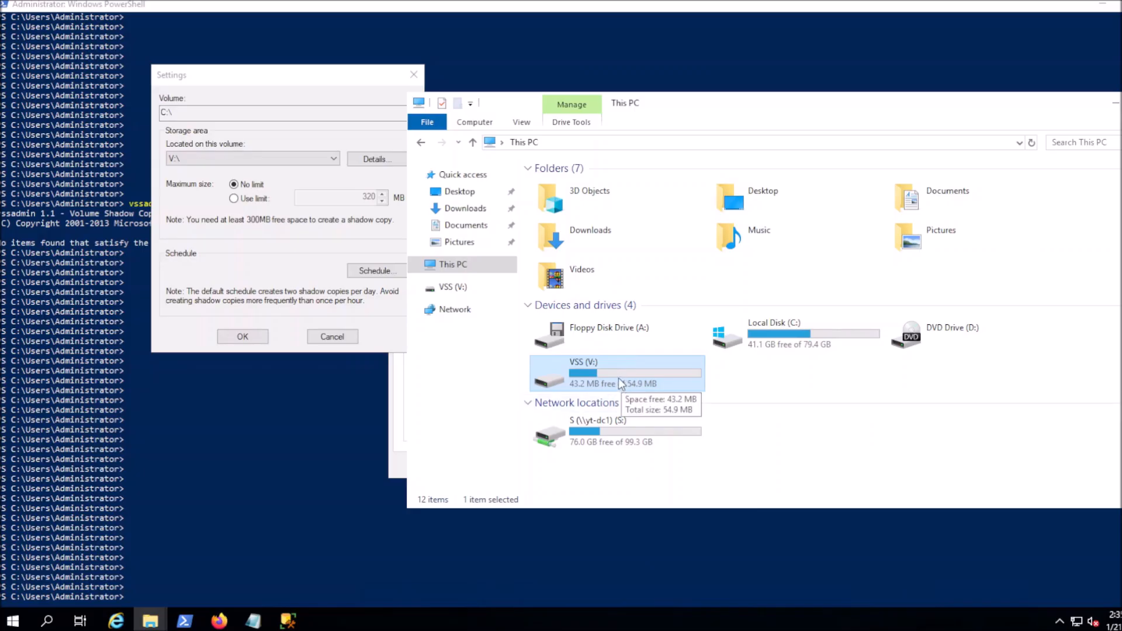
Set the shadow copy storage area for volume C: to C:\ with no size limit and accept the disk properties
{"action": "left_click", "coordinate": [279, 245]}
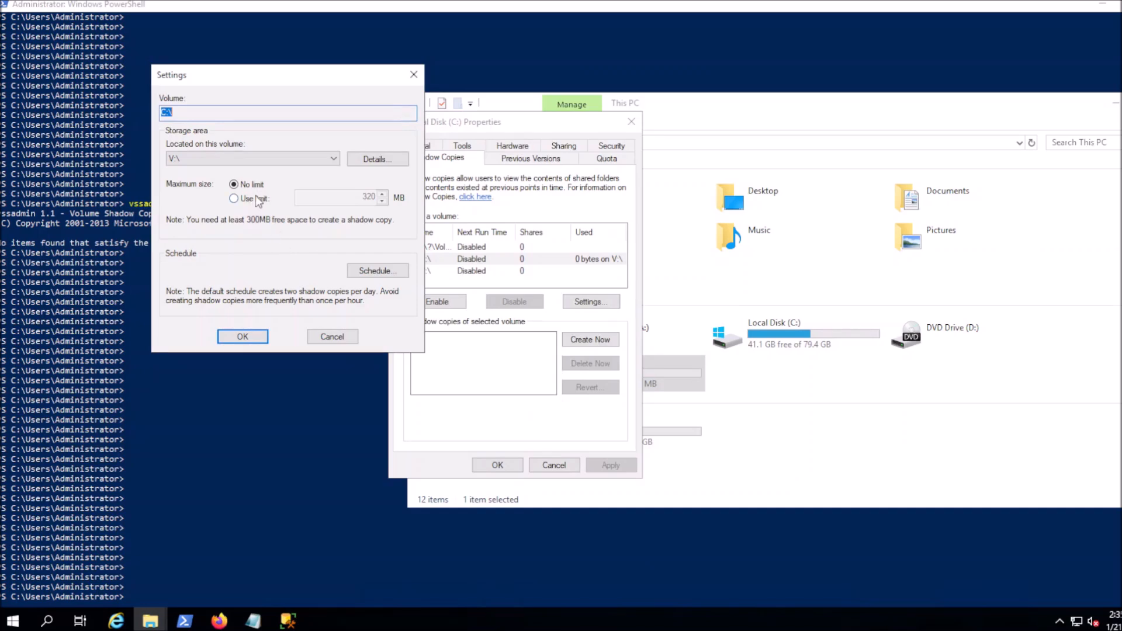
{"action": "left_click", "coordinate": [324, 161]}
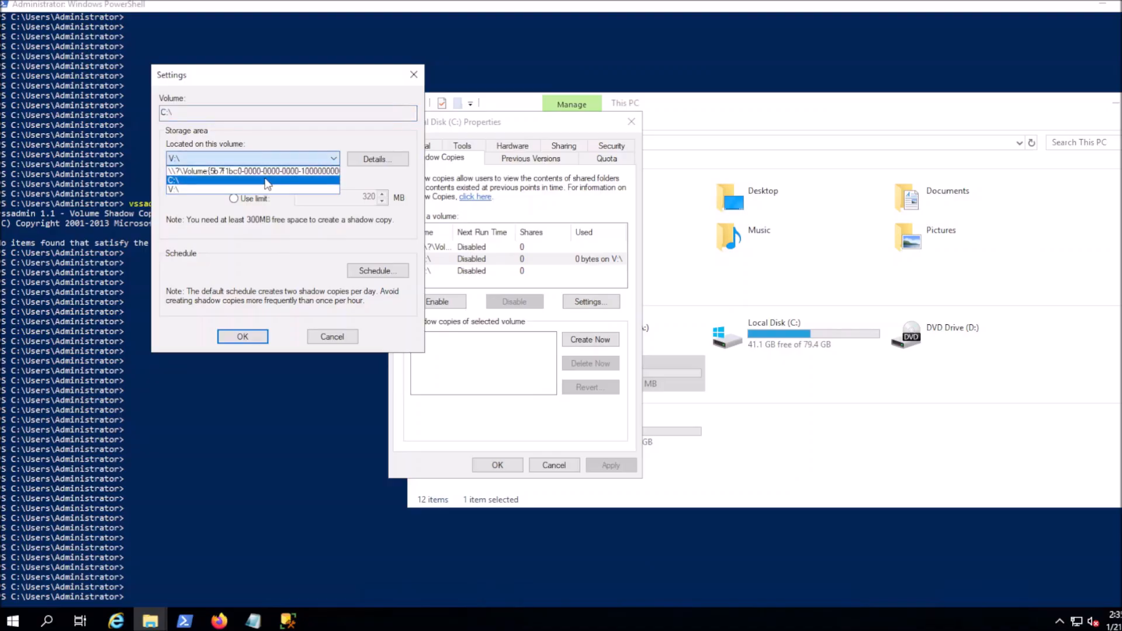
{"action": "left_click", "coordinate": [199, 175]}
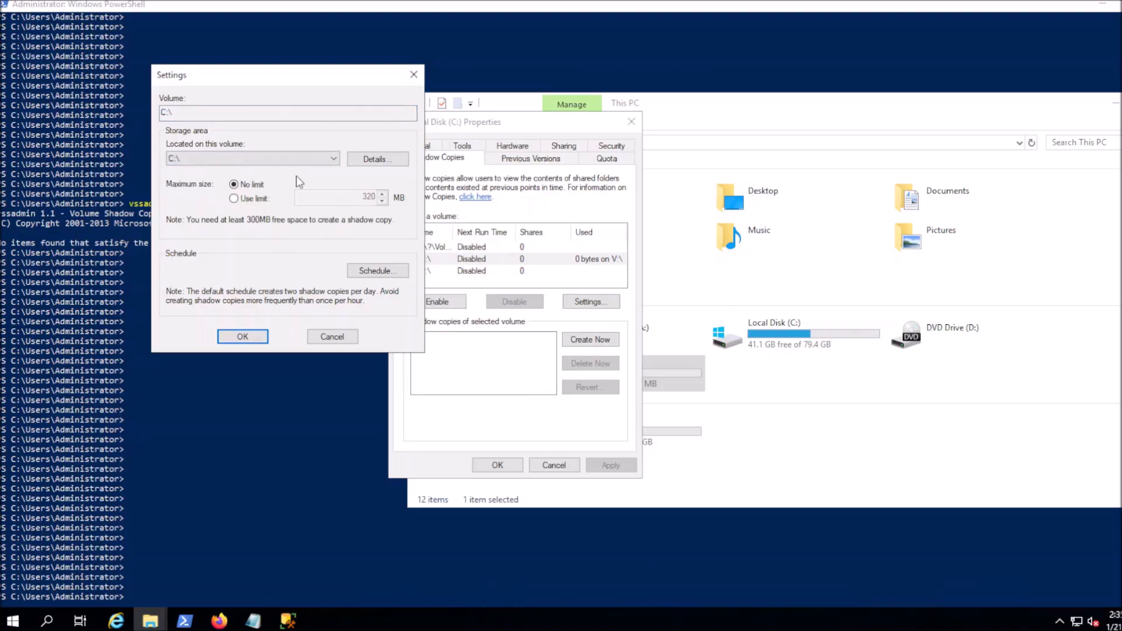
{"action": "left_click", "coordinate": [695, 140]}
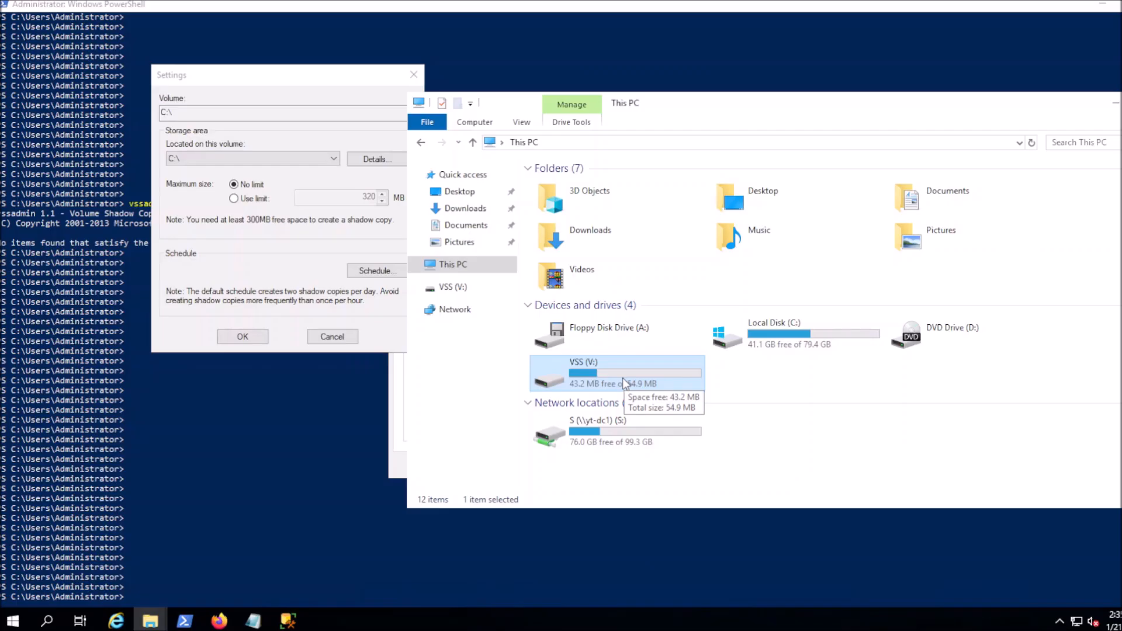
{"action": "left_click", "coordinate": [243, 336]}
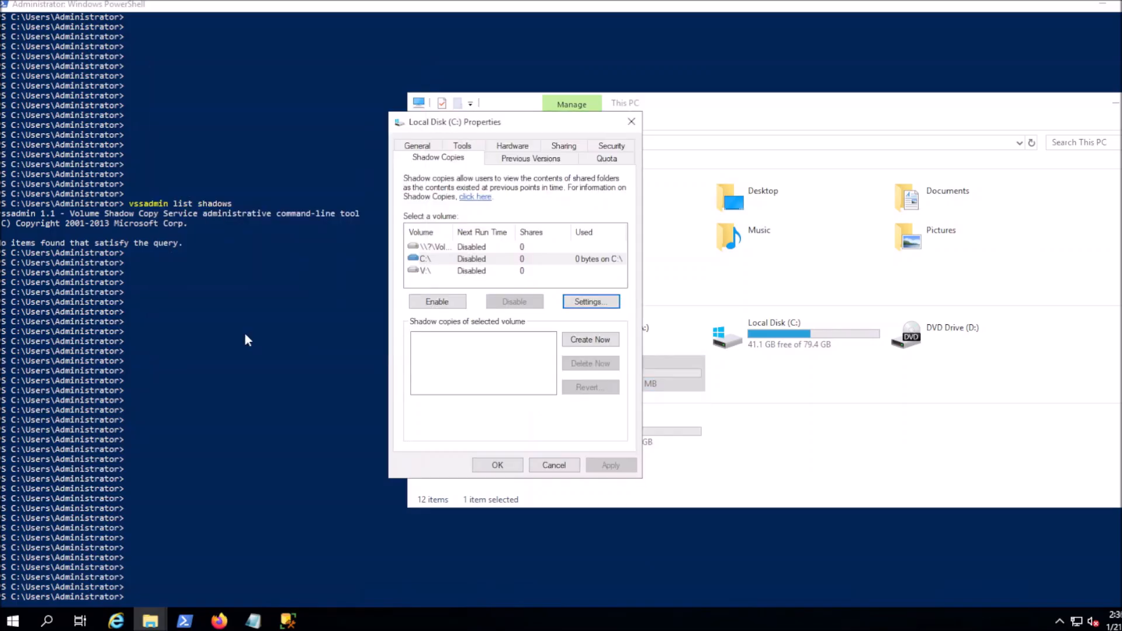
{"action": "left_click", "coordinate": [497, 464]}
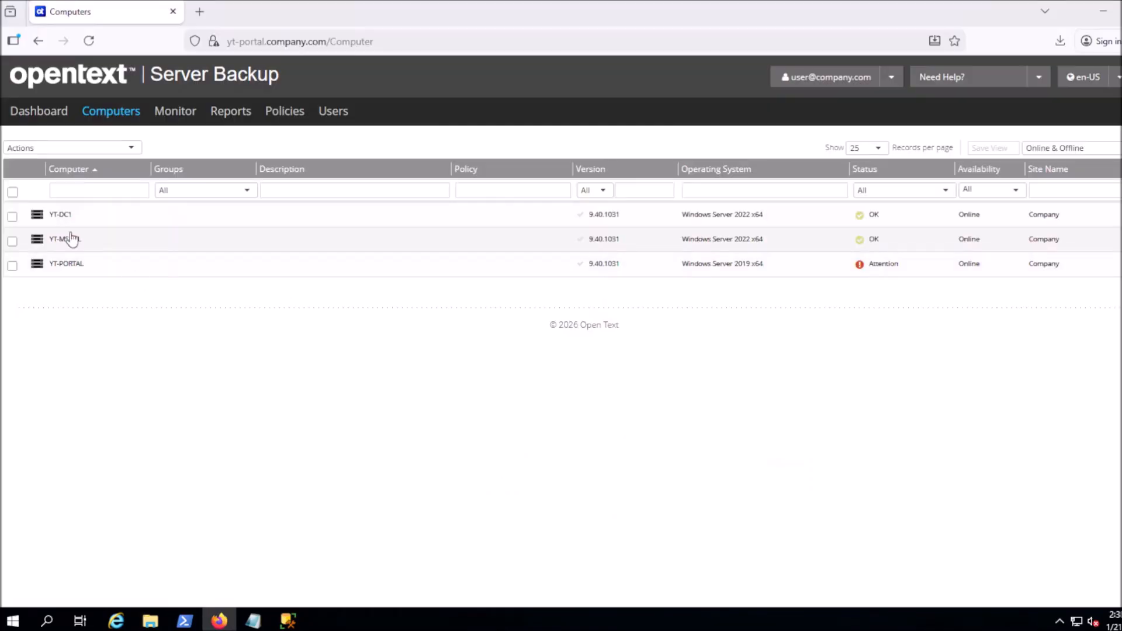
In the OpenText Server Backup portal, run the SQL backup job on YT-PORTAL and close its process details once it finishes
{"action": "left_click", "coordinate": [357, 272]}
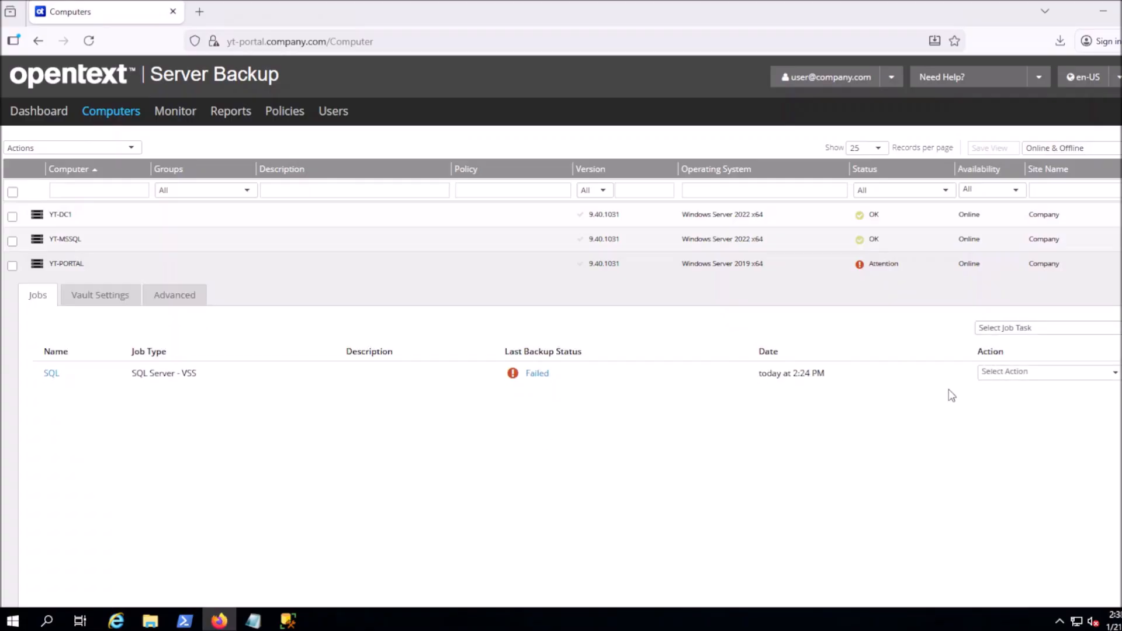
{"action": "left_click", "coordinate": [994, 375]}
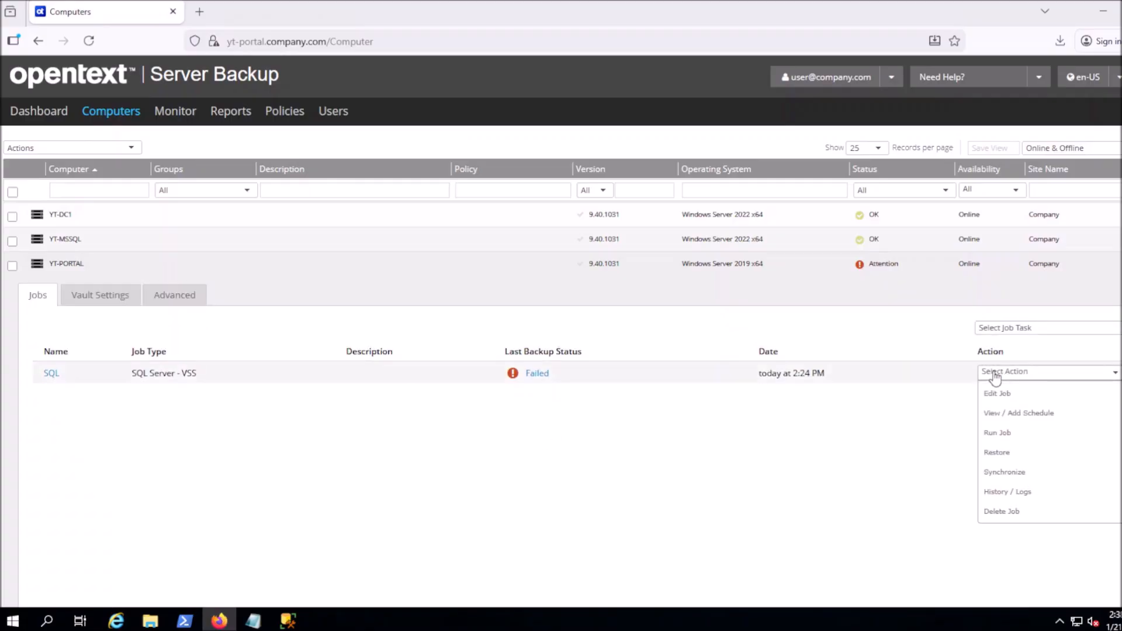
{"action": "left_click", "coordinate": [1006, 435]}
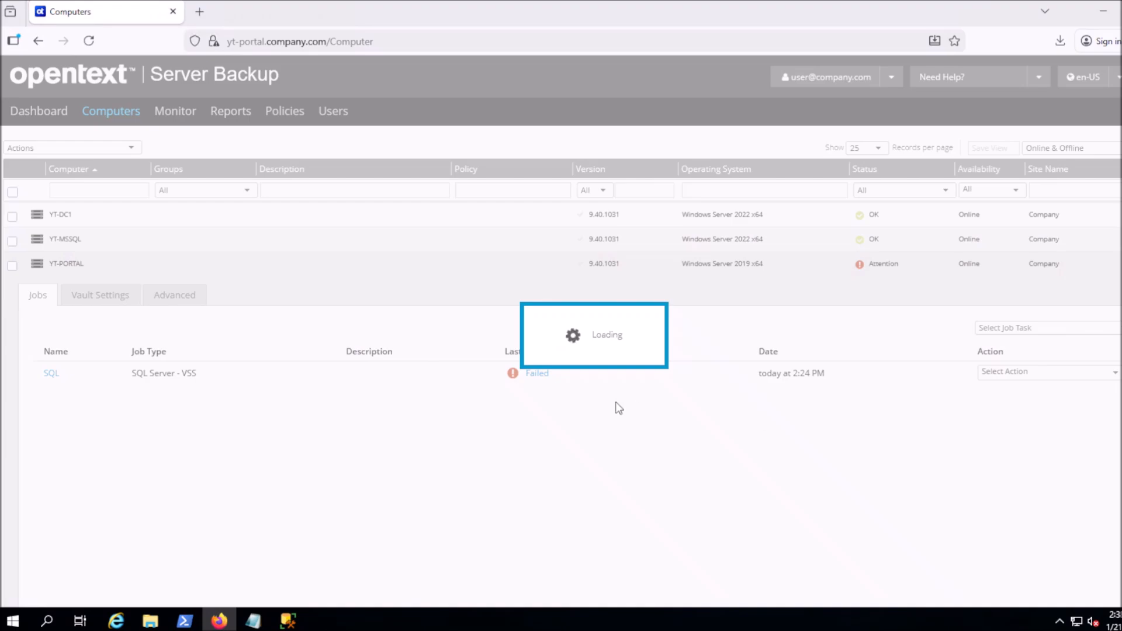
{"action": "left_click", "coordinate": [615, 478]}
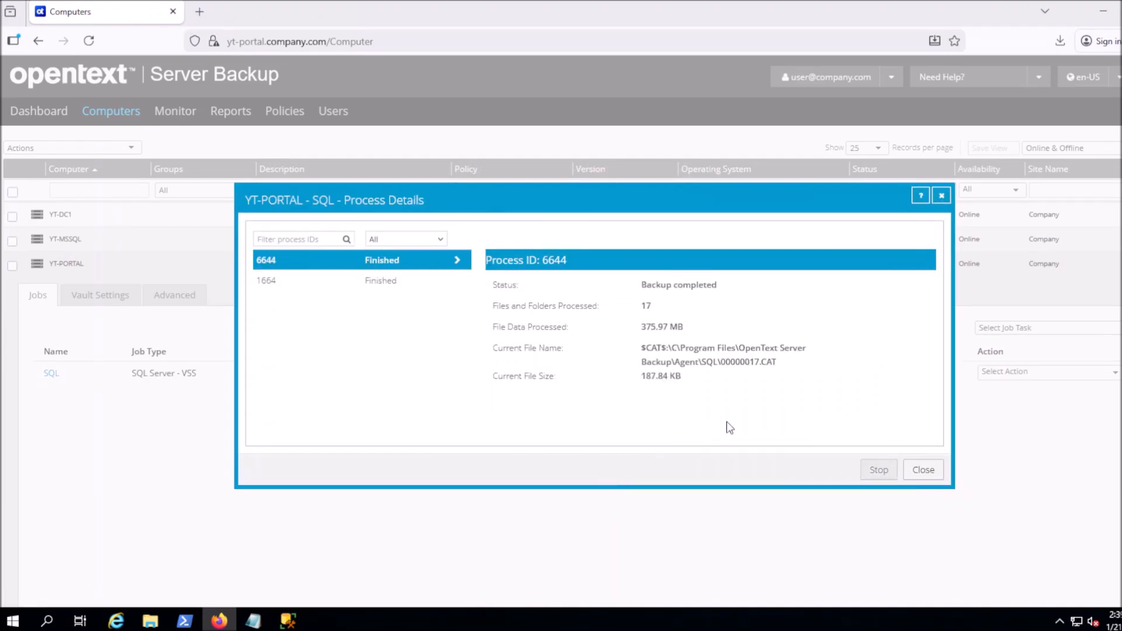
{"action": "left_click", "coordinate": [920, 469]}
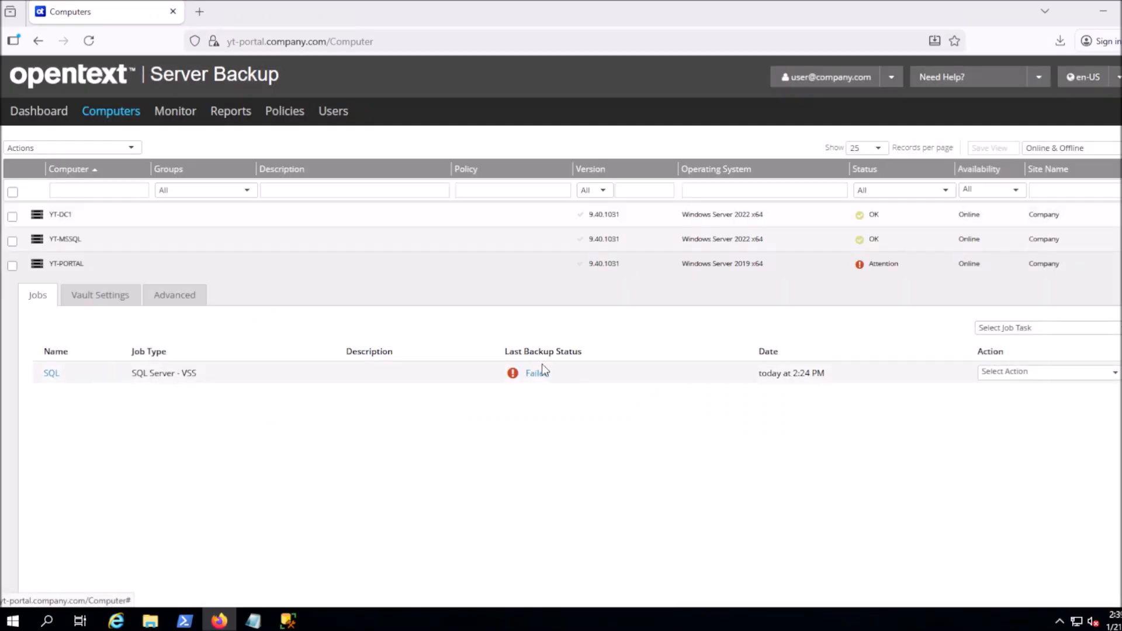
Reload the computer list and expand YT-PORTAL to check the SQL job's last backup status
{"action": "left_click", "coordinate": [88, 40]}
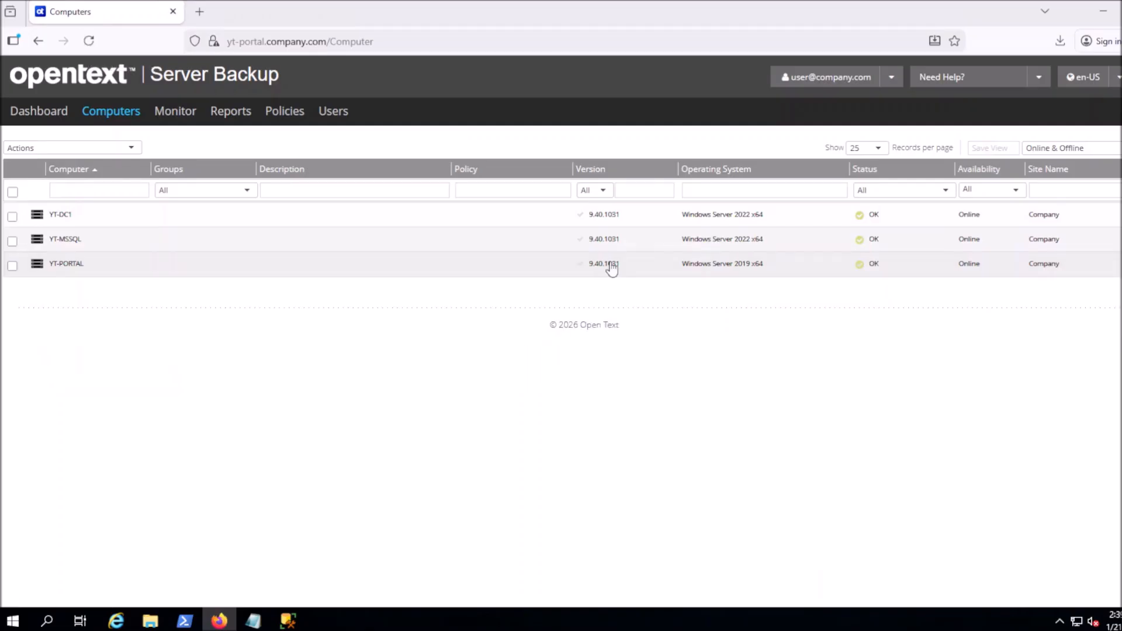
{"action": "left_click", "coordinate": [611, 267]}
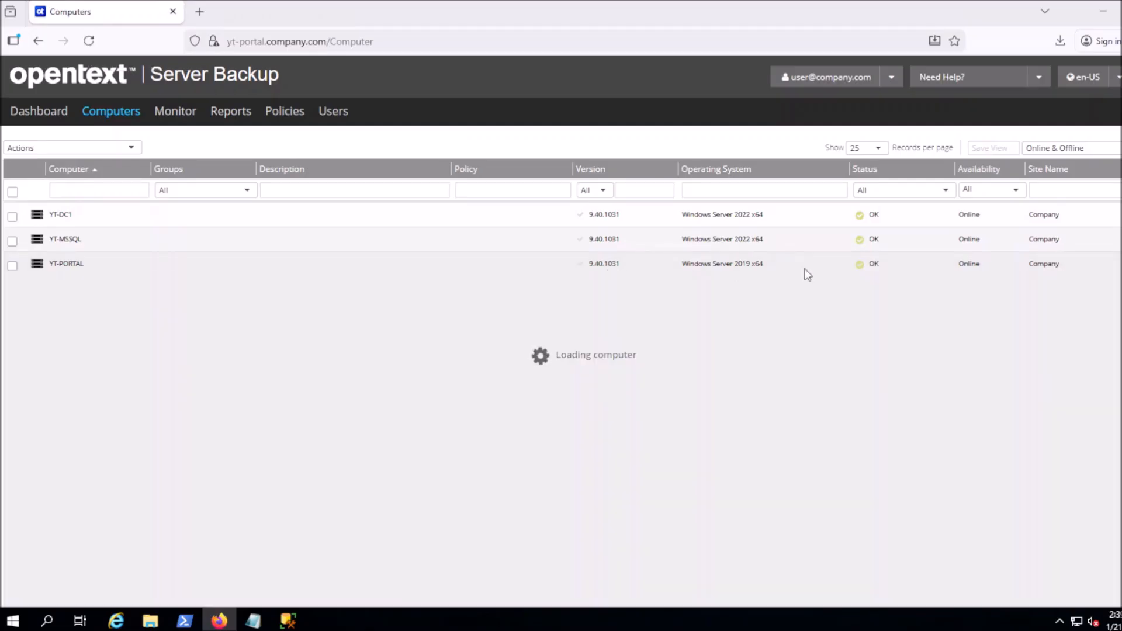